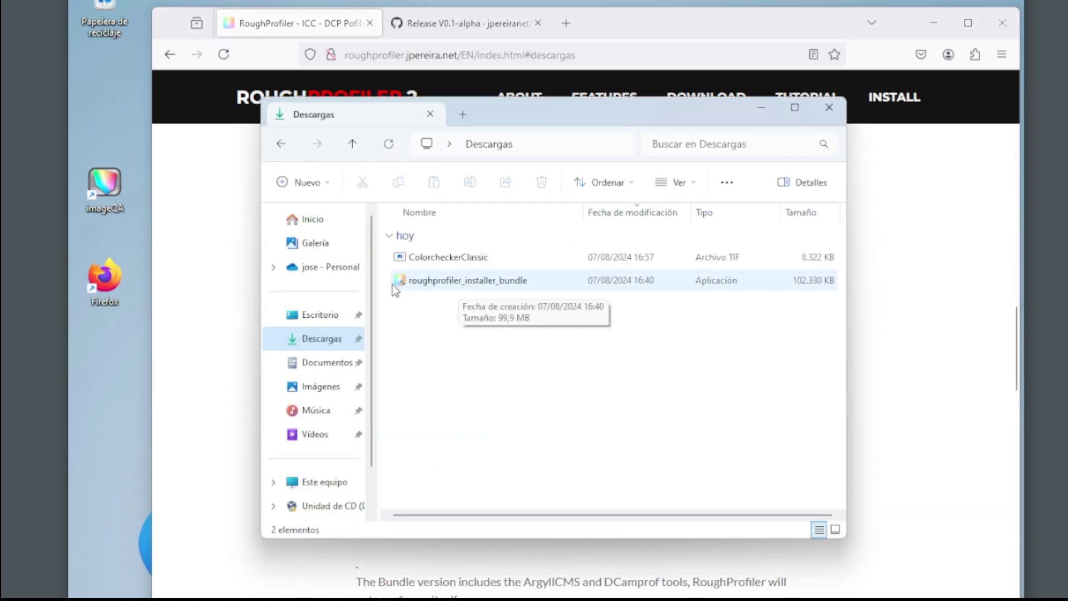
- Run roughprofiler_installer_bundle from Descargas, choosing to run it despite the SmartScreen warning and allowing it to make changes to the device
click(474, 288)
double_click(474, 288)
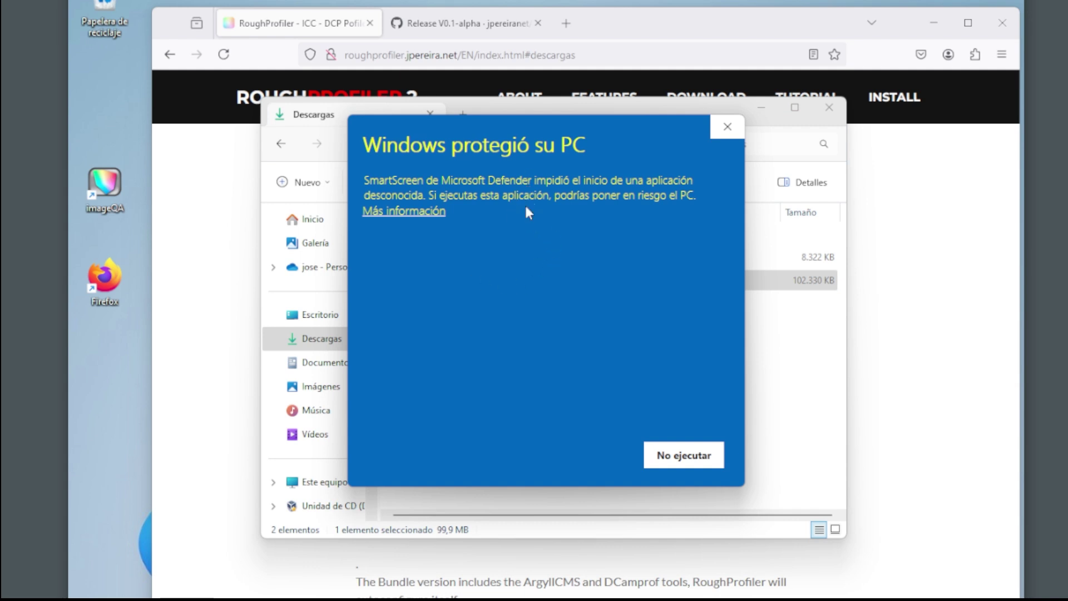
click(403, 213)
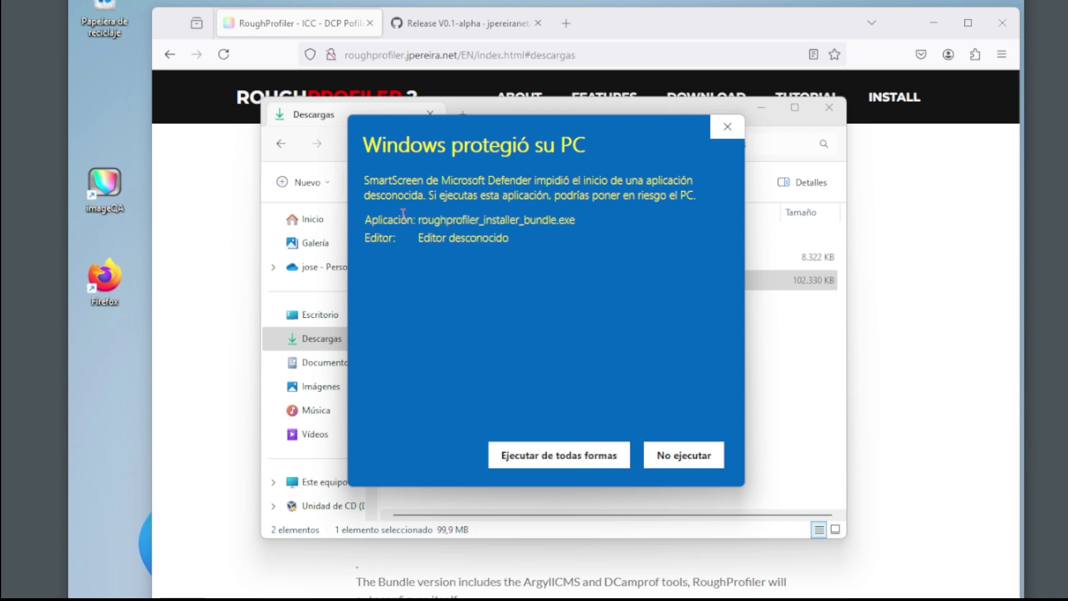
click(547, 458)
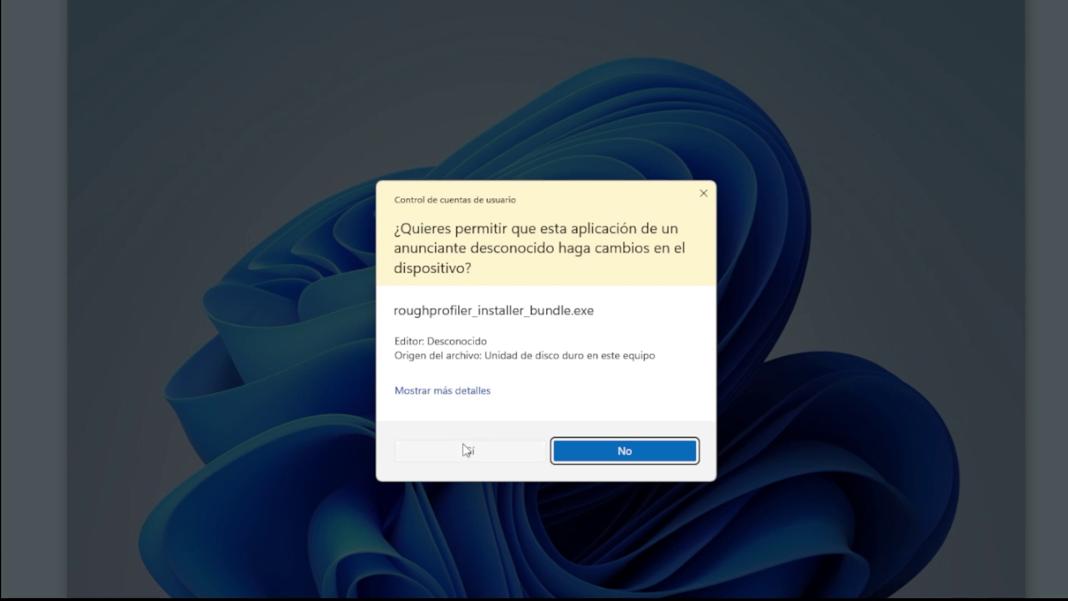
click(489, 420)
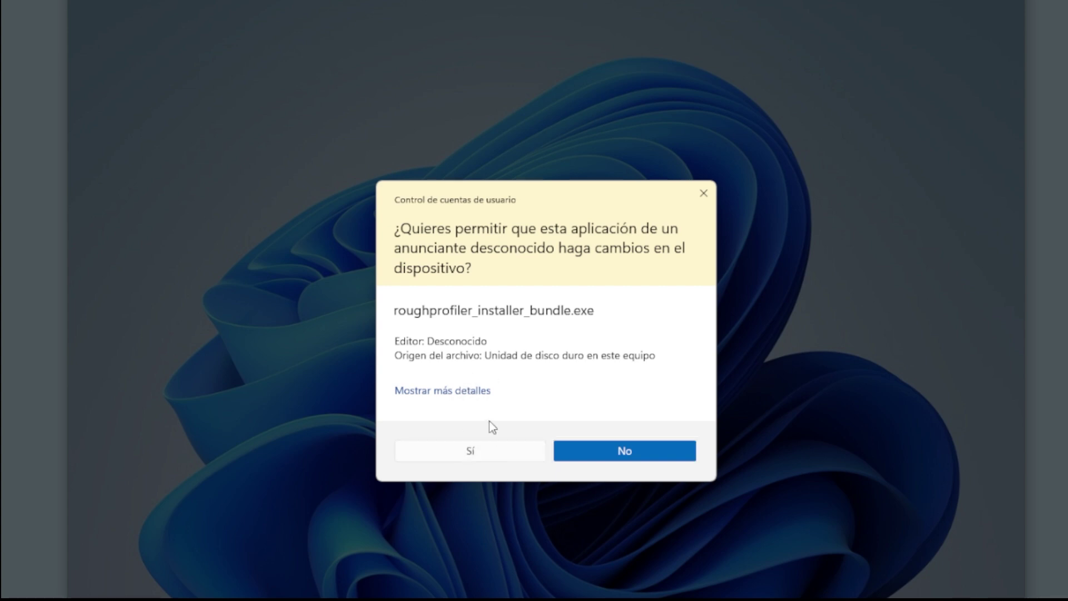
click(470, 455)
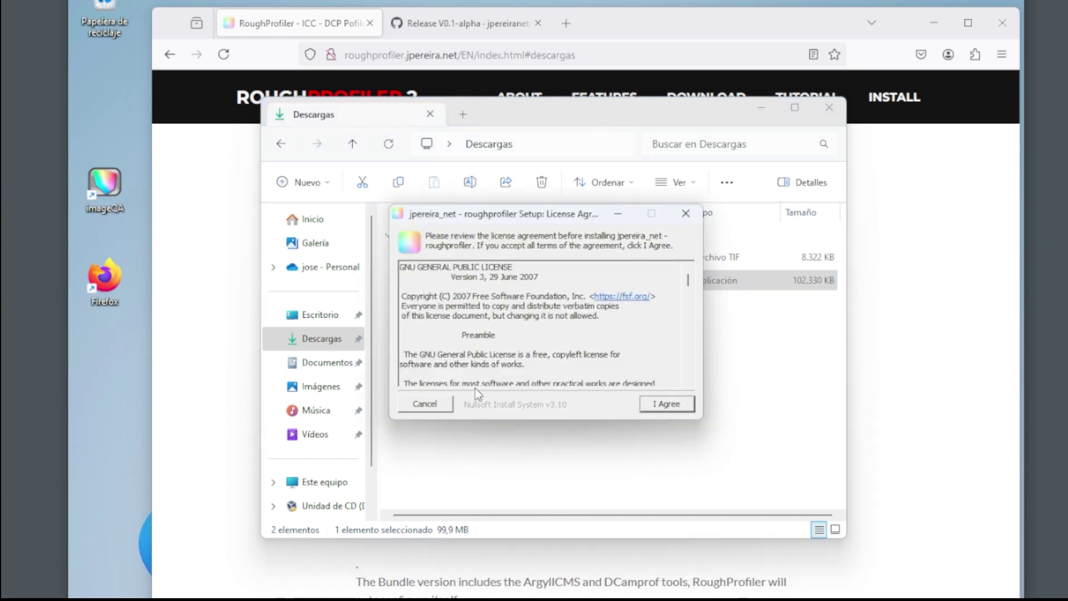
- Accept the license agreement, install roughprofiler in the default destination folder and close the finished setup
mouse_move(531, 220)
mouse_down()
mouse_move(510, 236)
mouse_move(533, 233)
mouse_up()
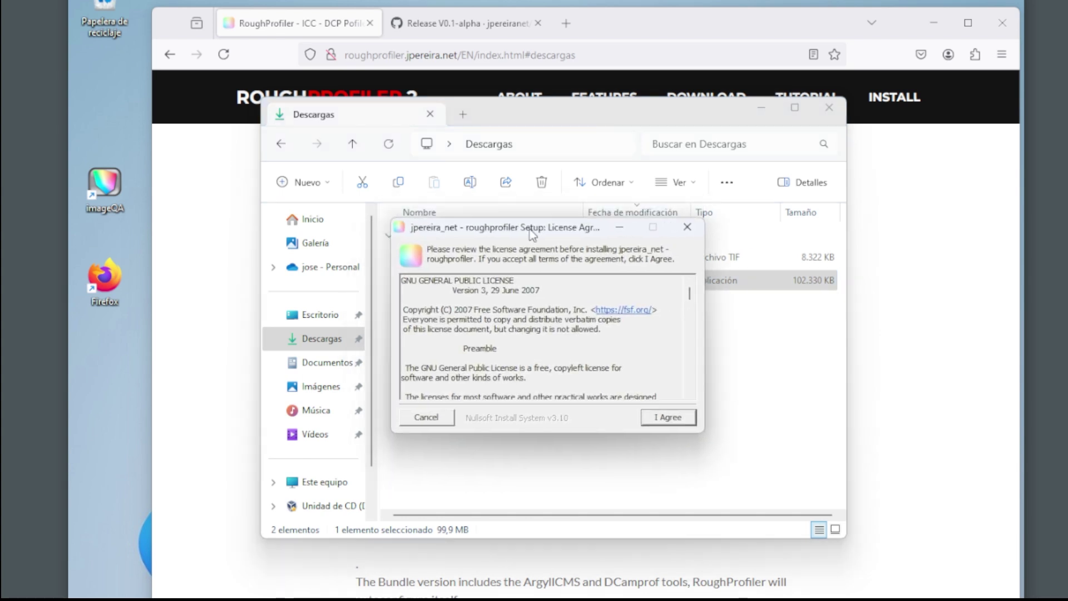
click(665, 417)
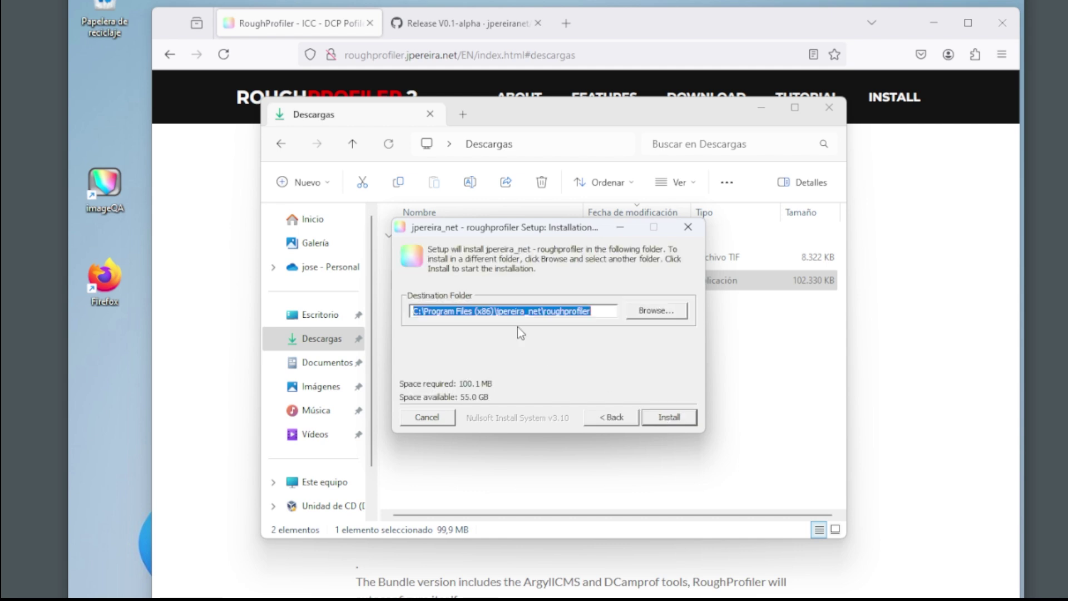
click(663, 421)
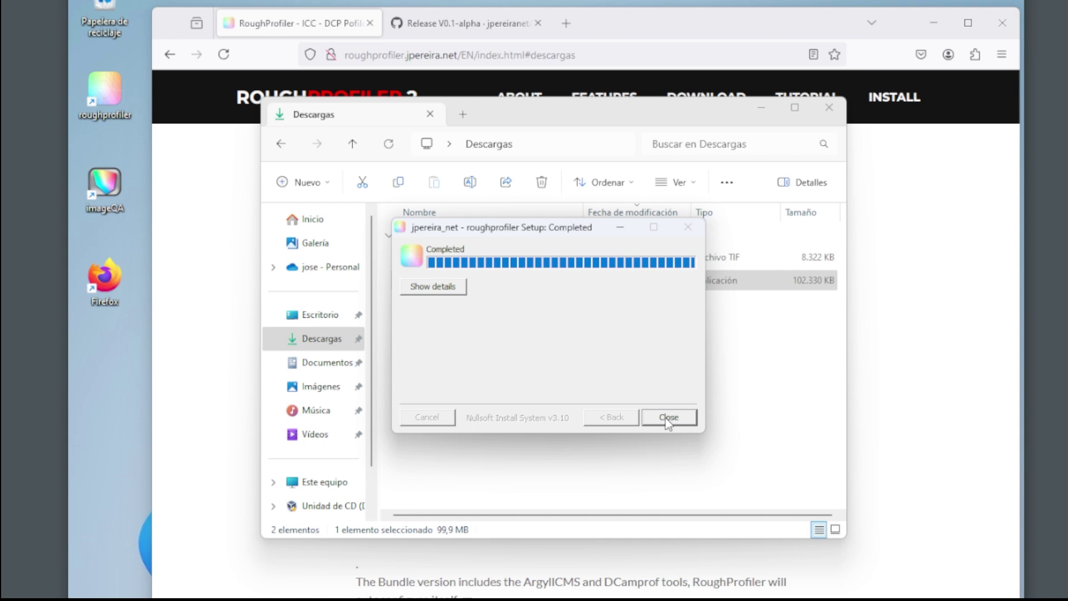
click(668, 418)
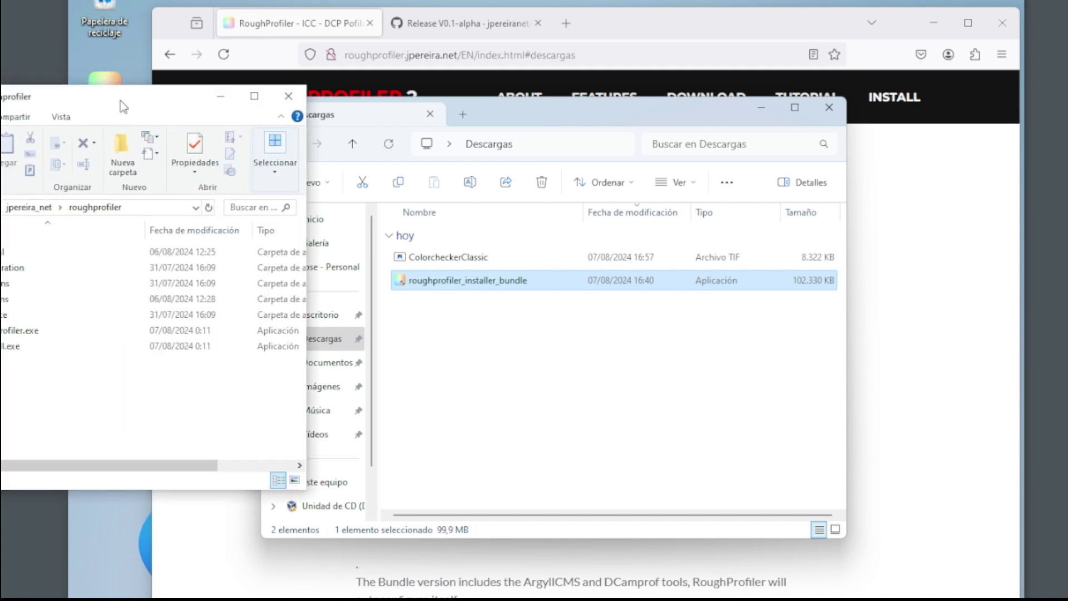
- Examine the contents of the reference, programs and configuration folders inside the installed roughprofiler folder
drag(124, 93, 553, 116)
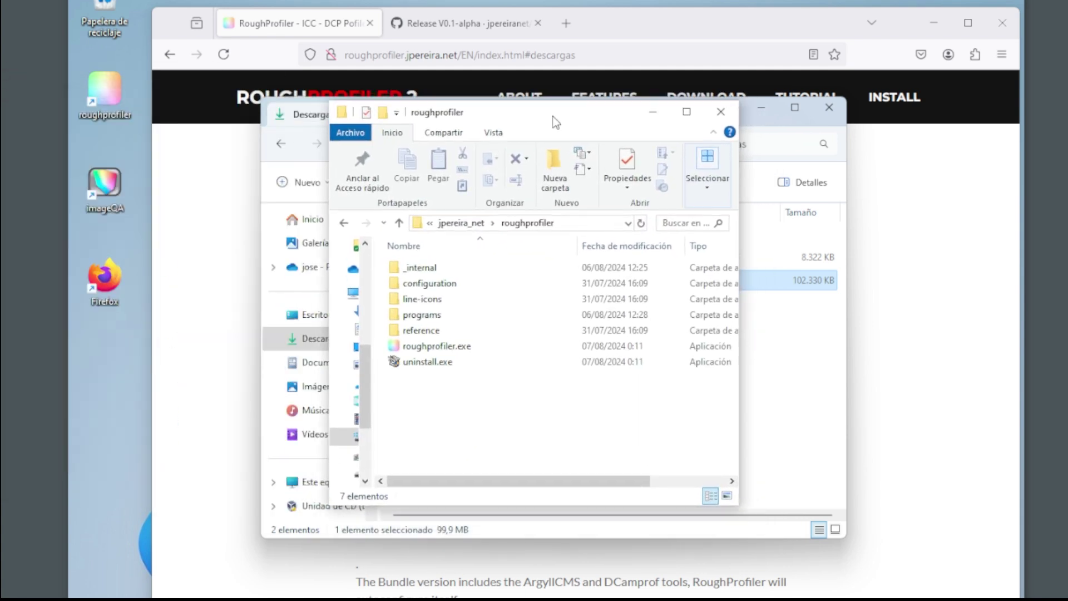
double_click(421, 330)
scroll(472, 312, down, 3)
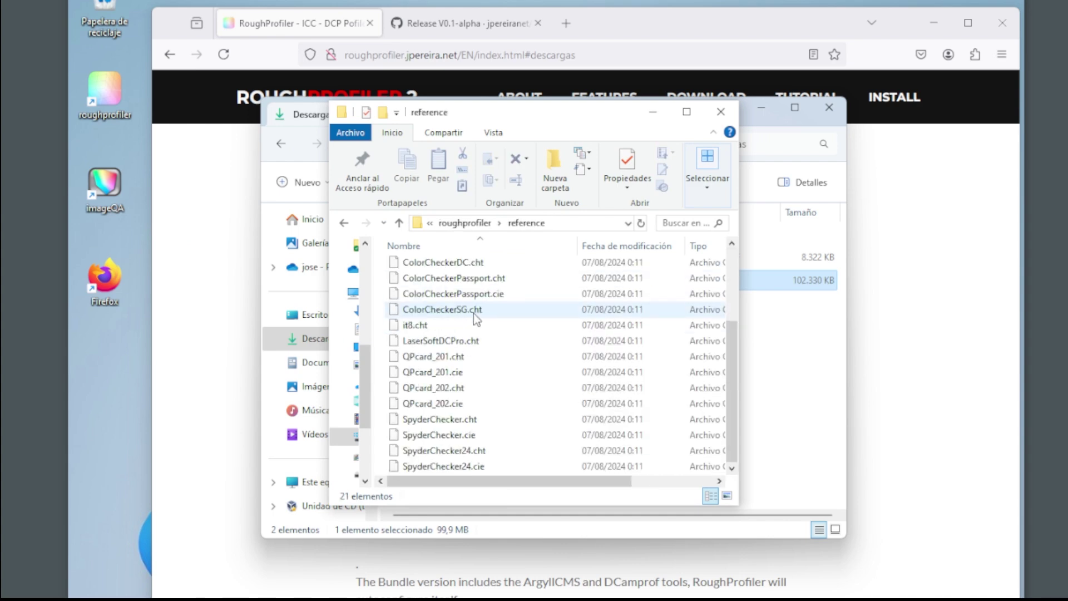
scroll(459, 452, up, 3)
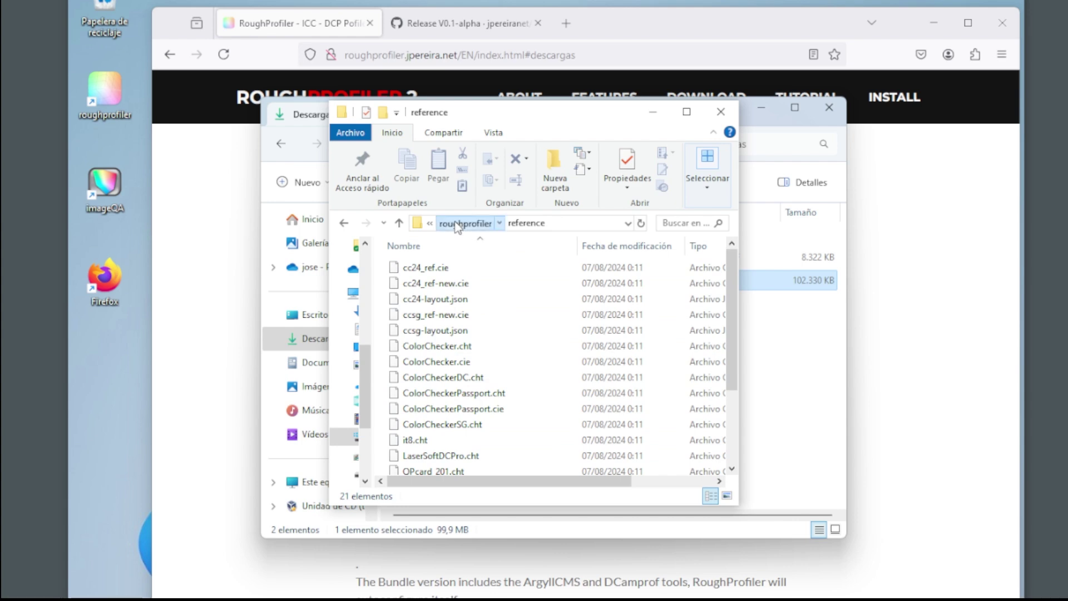
click(444, 221)
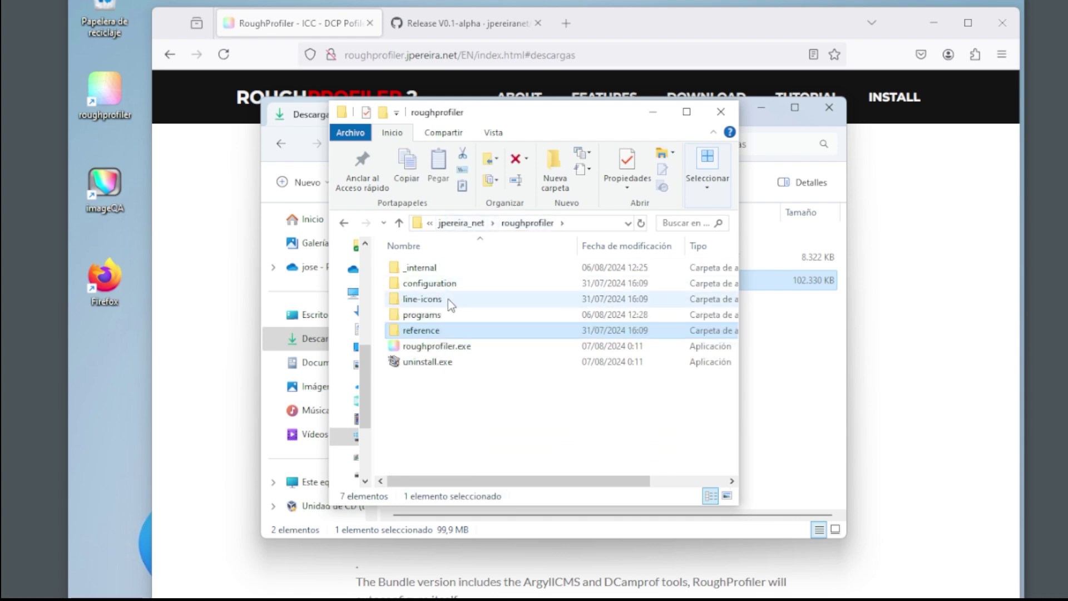
double_click(424, 314)
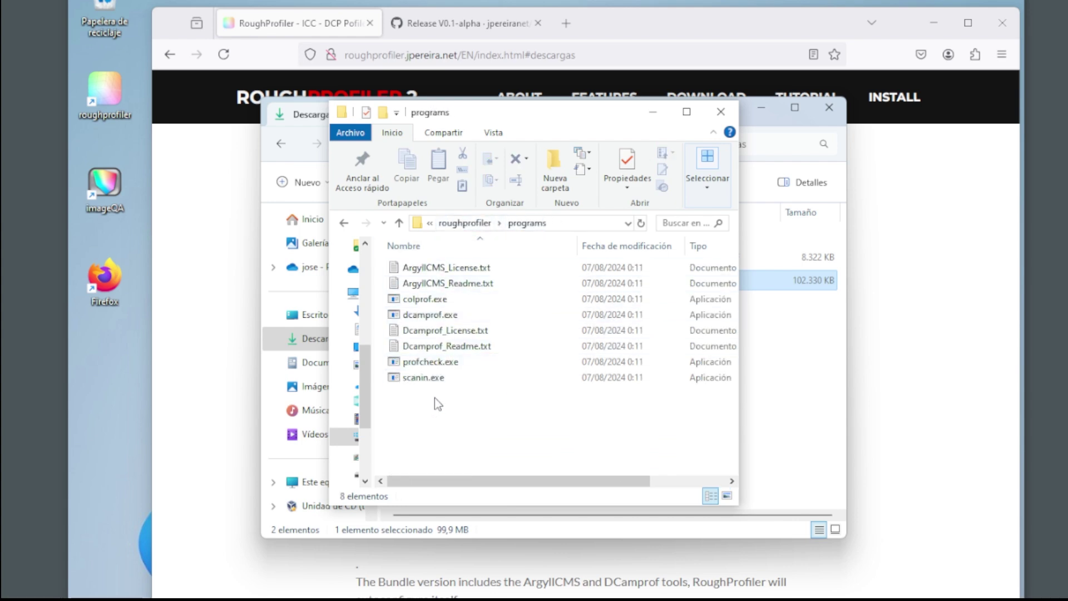
click(452, 225)
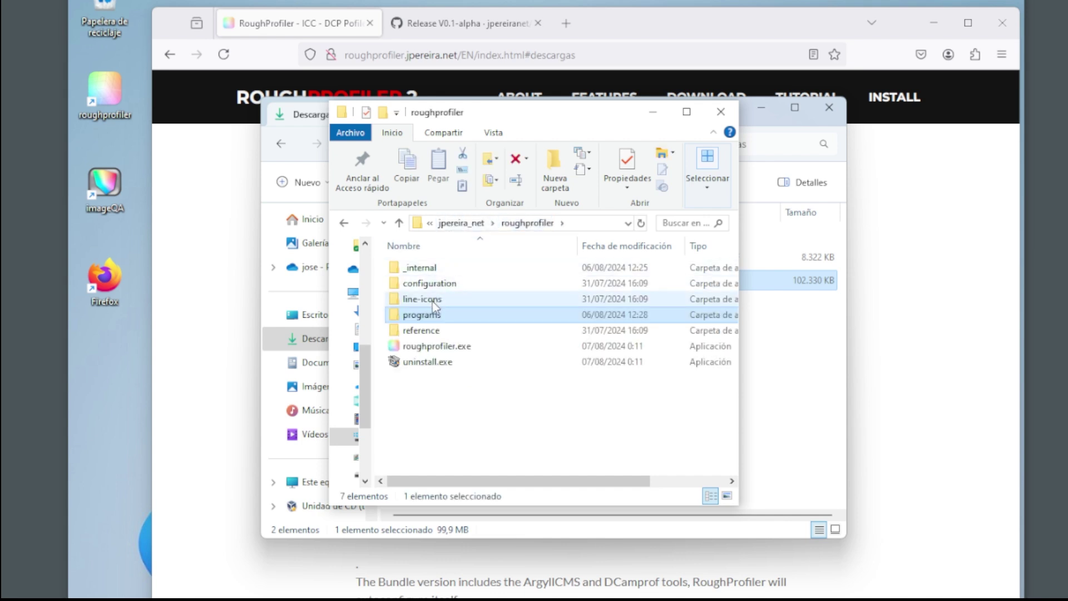
double_click(432, 284)
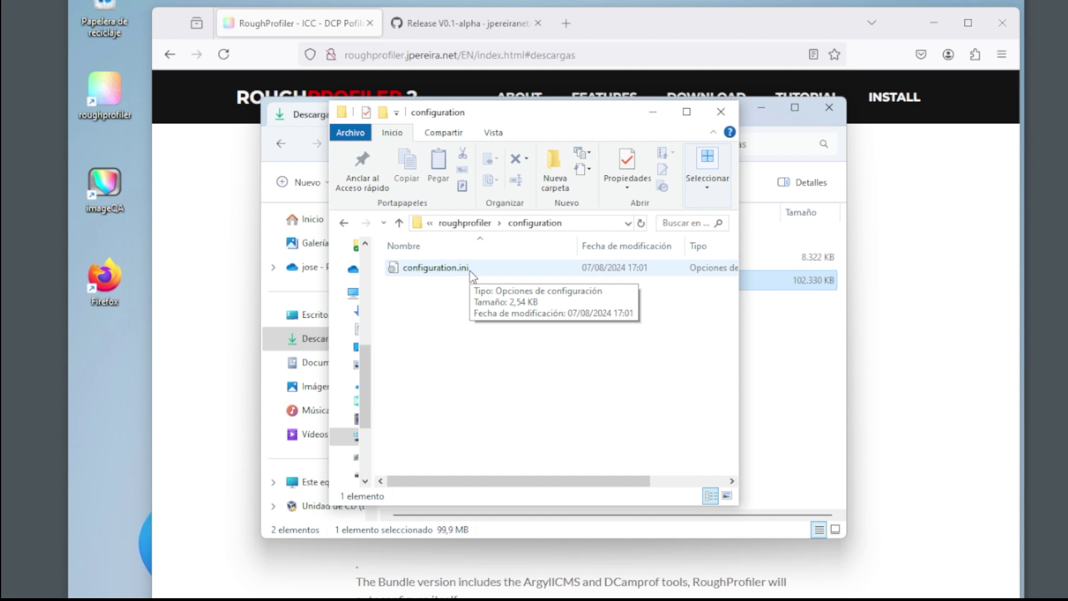
- Clear the open windows off the desktop and launch roughprofiler from its desktop shortcut
click(228, 282)
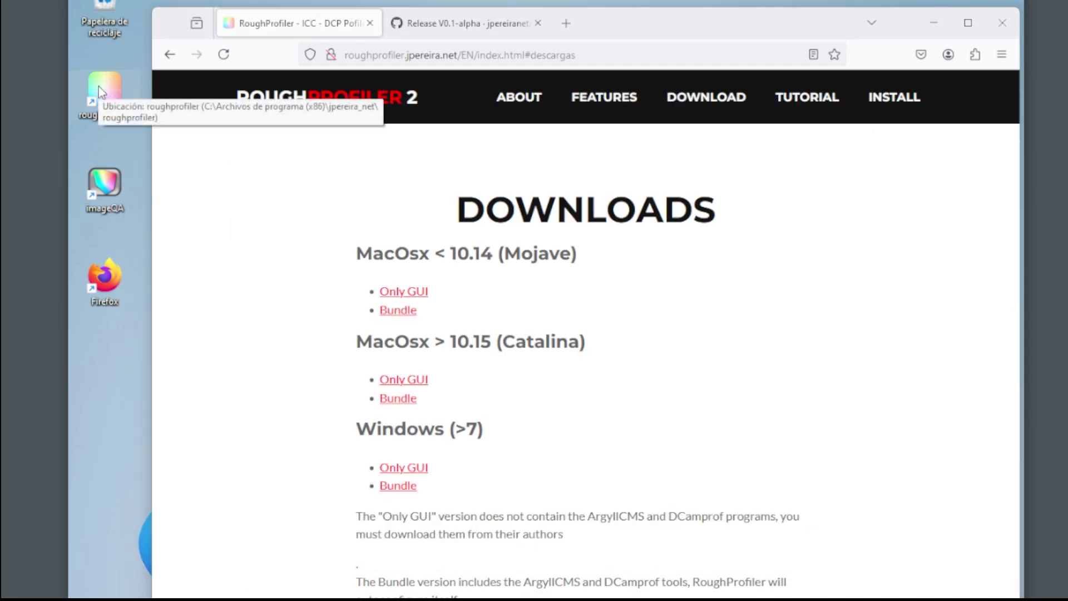
click(926, 22)
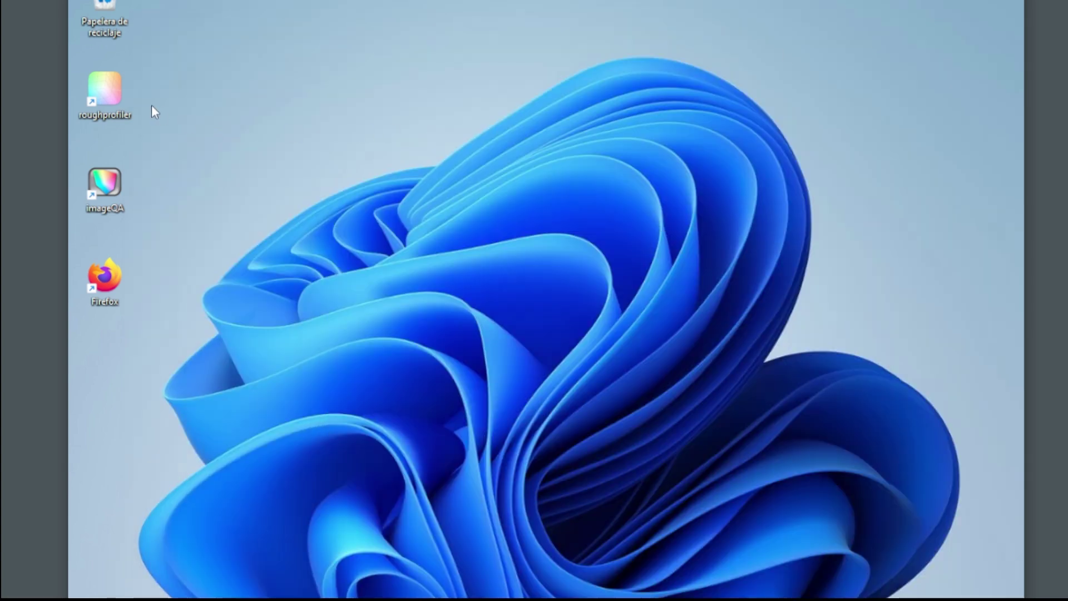
double_click(92, 83)
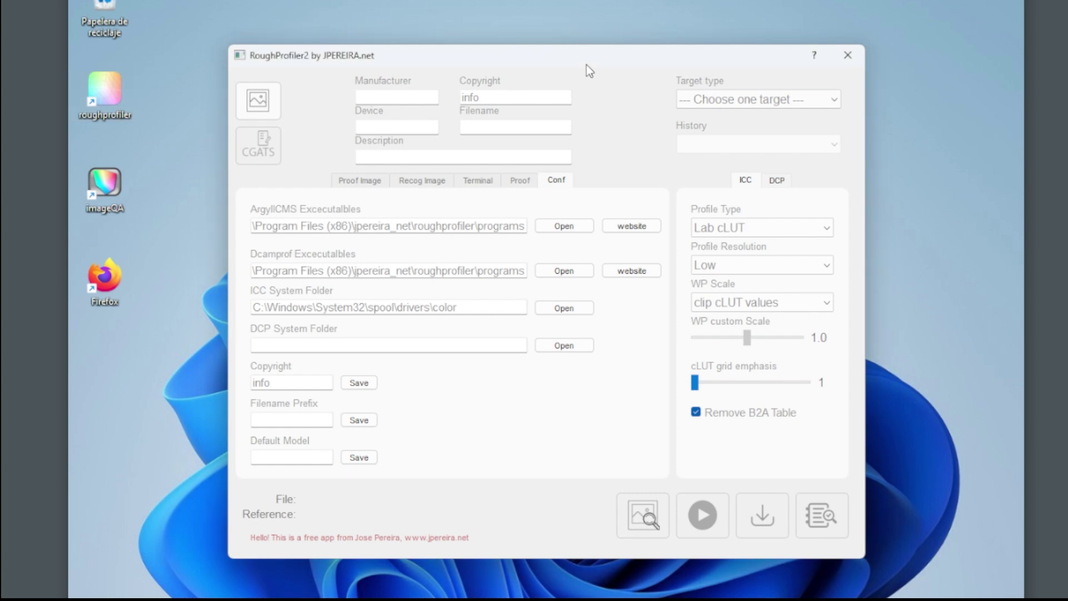
drag(587, 65, 572, 55)
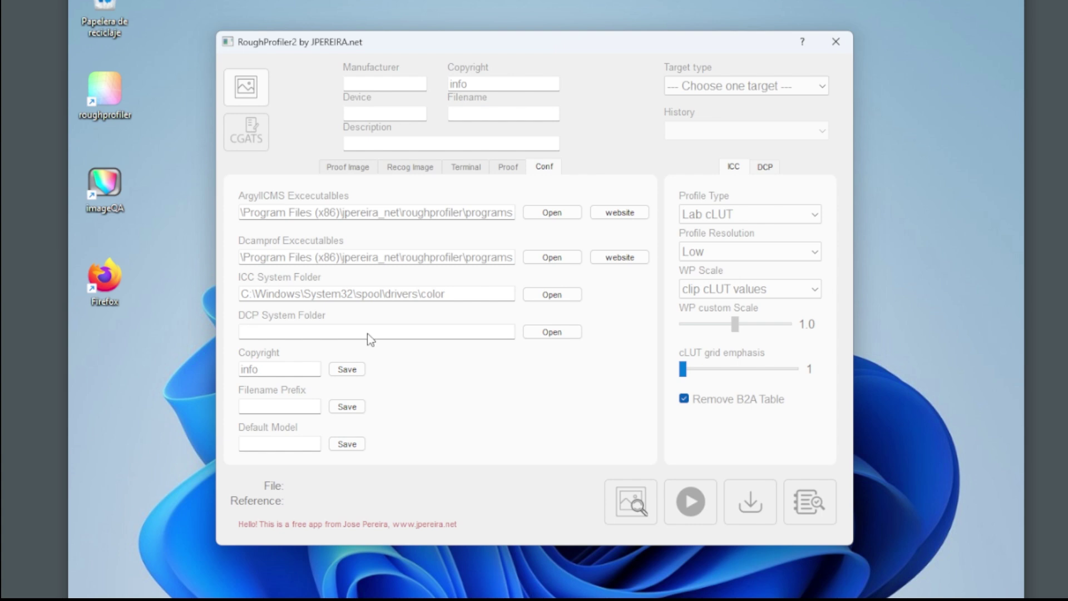
double_click(479, 84)
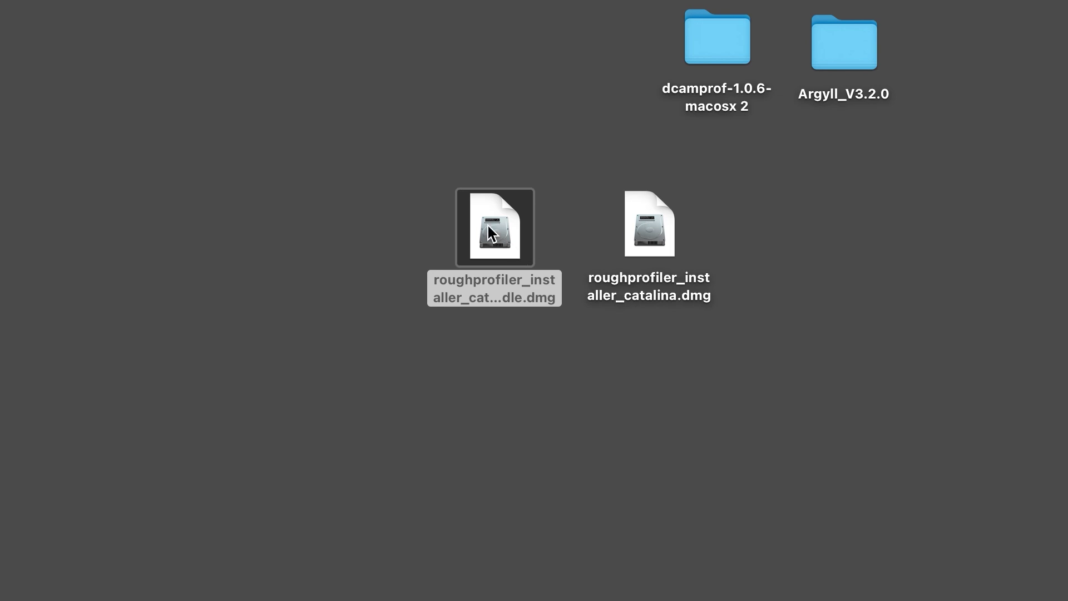
- On the Mac desktop, examine the two roughprofiler disk images, the dcamprof and Argyll folders, and the files inside the dcamprof folder
click(482, 290)
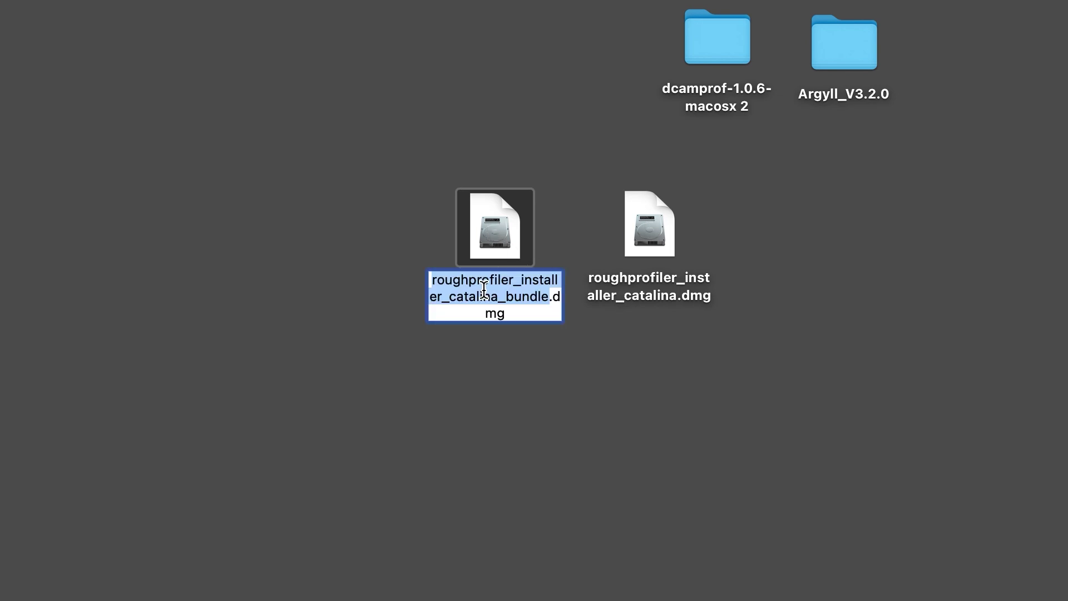
click(524, 292)
double_click(524, 292)
click(666, 225)
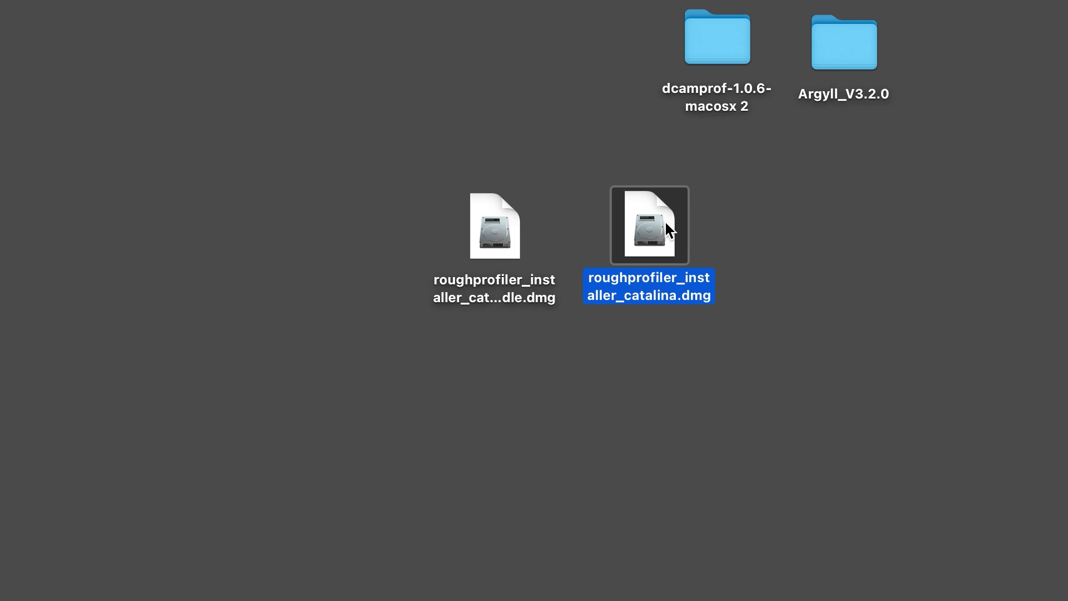
drag(675, 143, 836, 23)
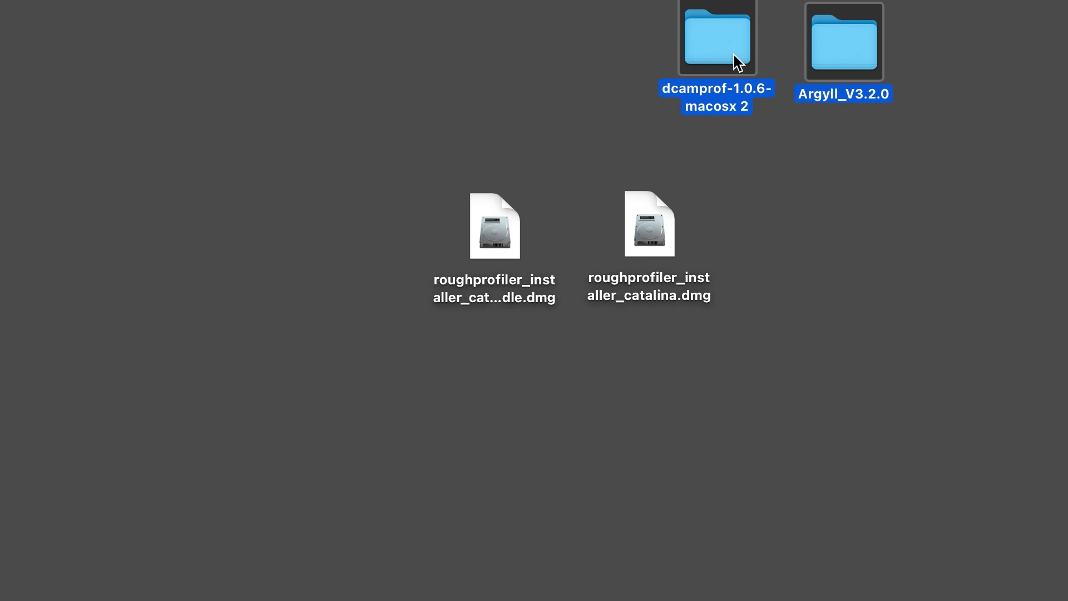
click(752, 129)
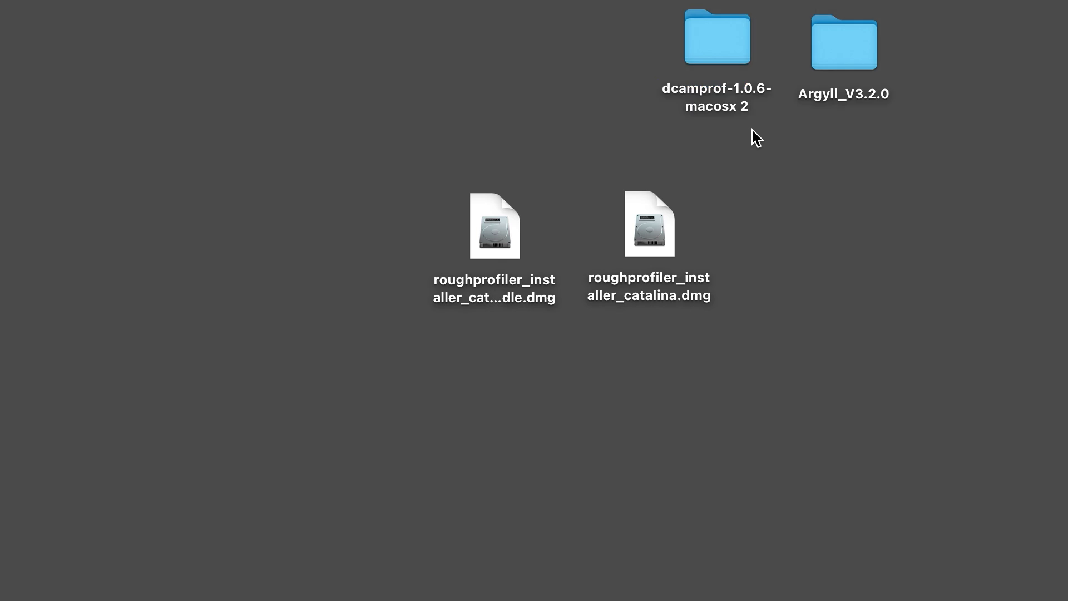
double_click(718, 45)
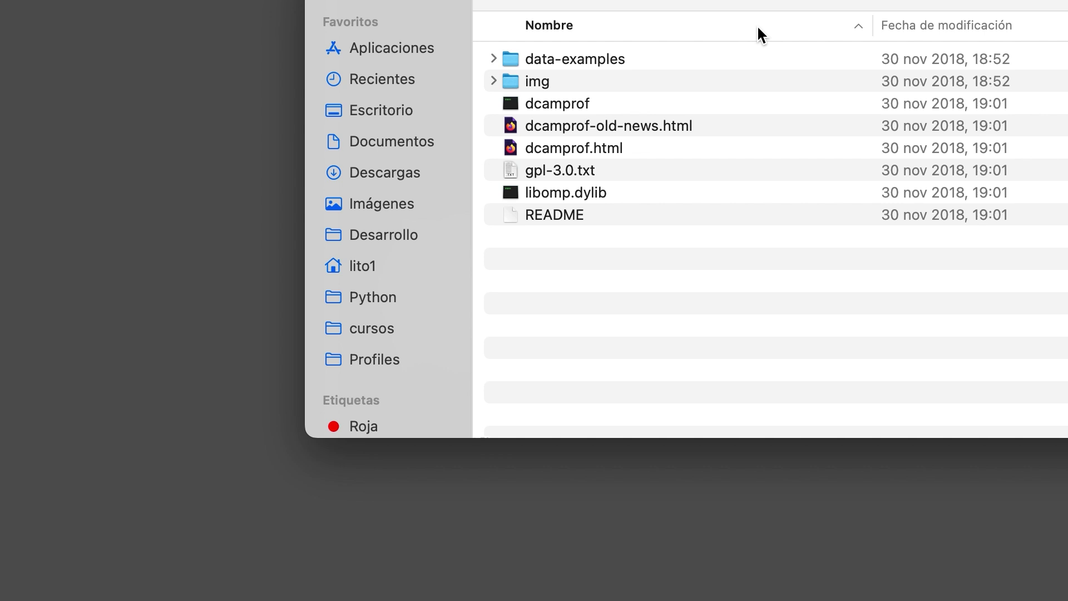
click(569, 192)
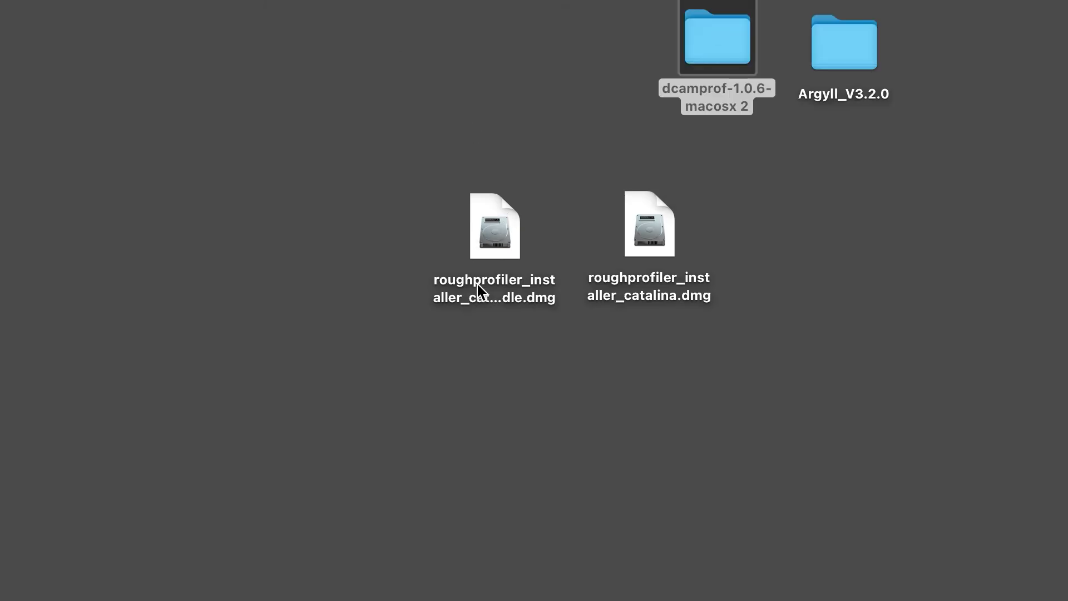
- Mount roughprofiler_installer_catalina_bundle.dmg and open its roughprofiler folder, leaving only that folder's window open
click(478, 284)
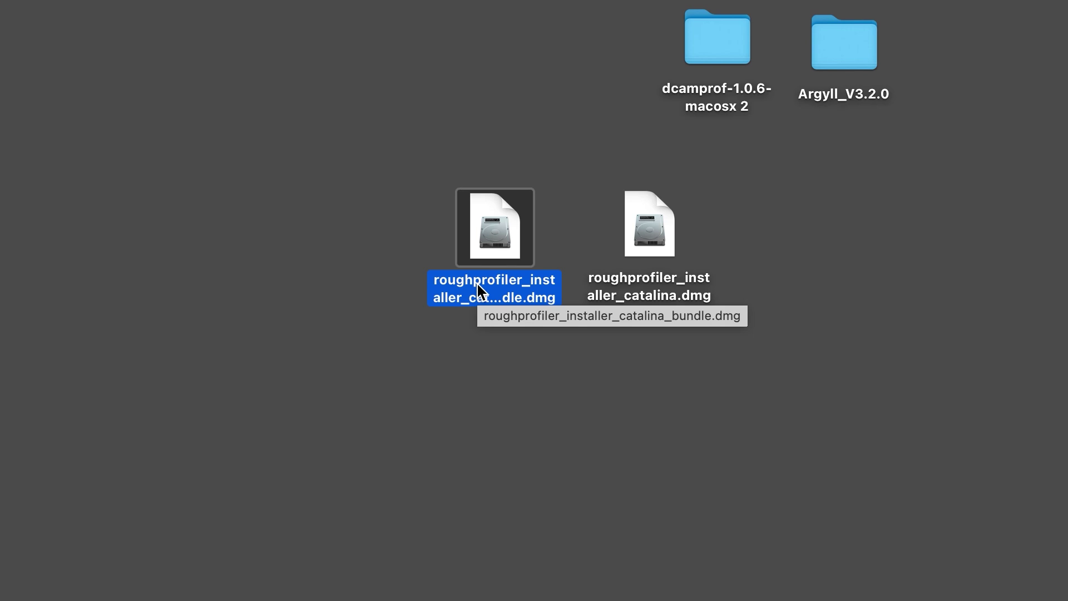
double_click(495, 239)
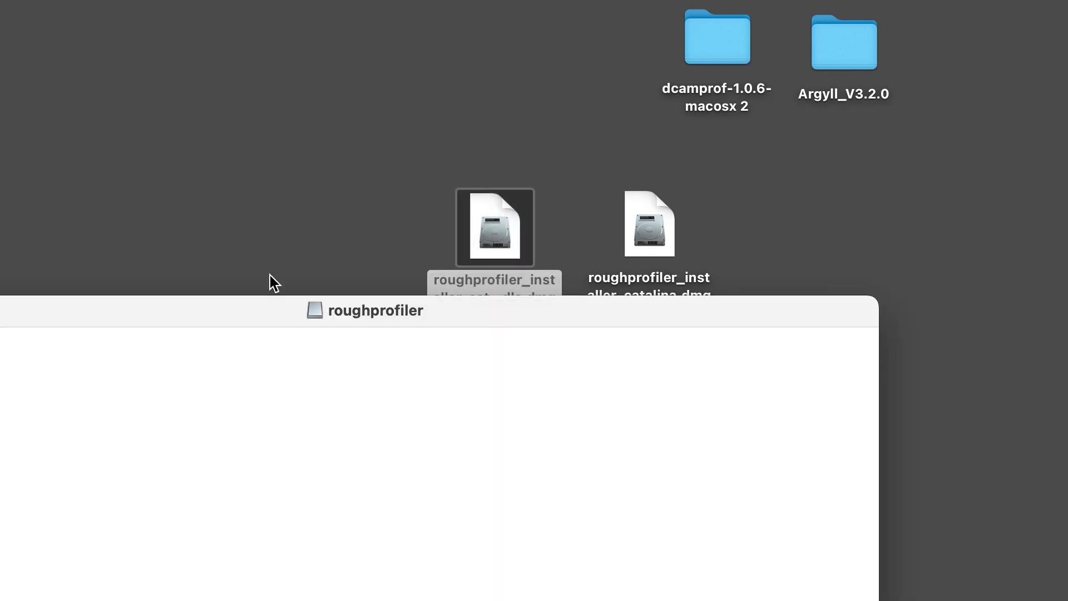
drag(230, 310, 629, 40)
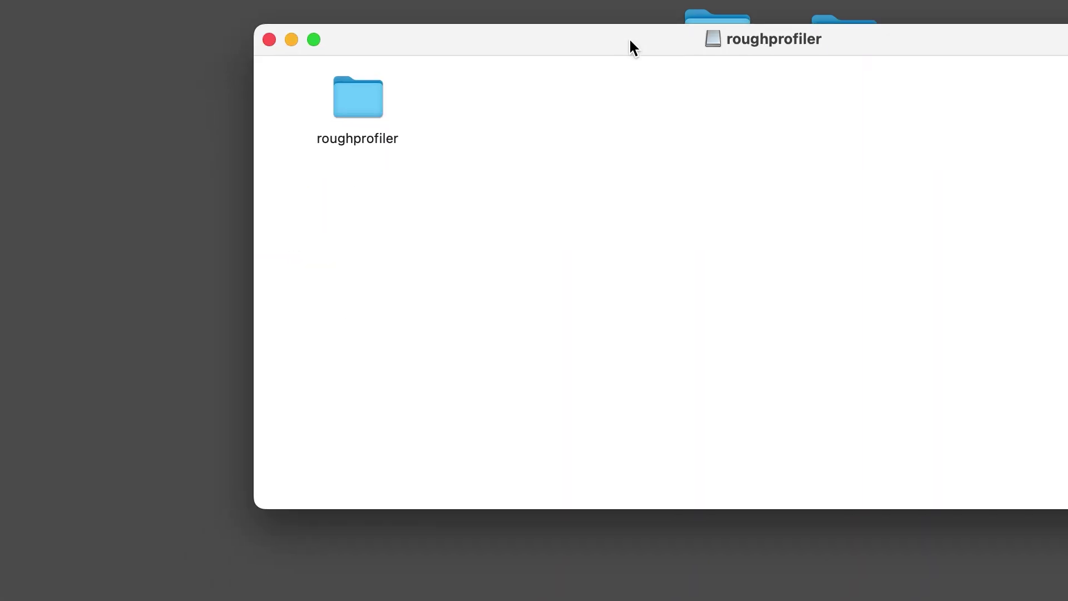
double_click(371, 110)
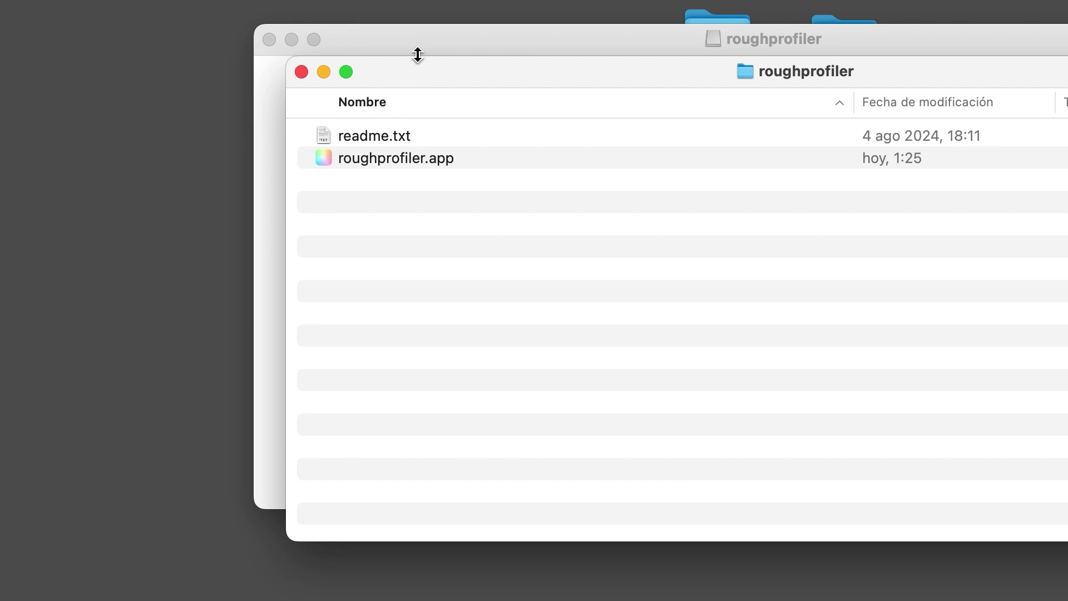
drag(418, 78, 626, 0)
click(329, 33)
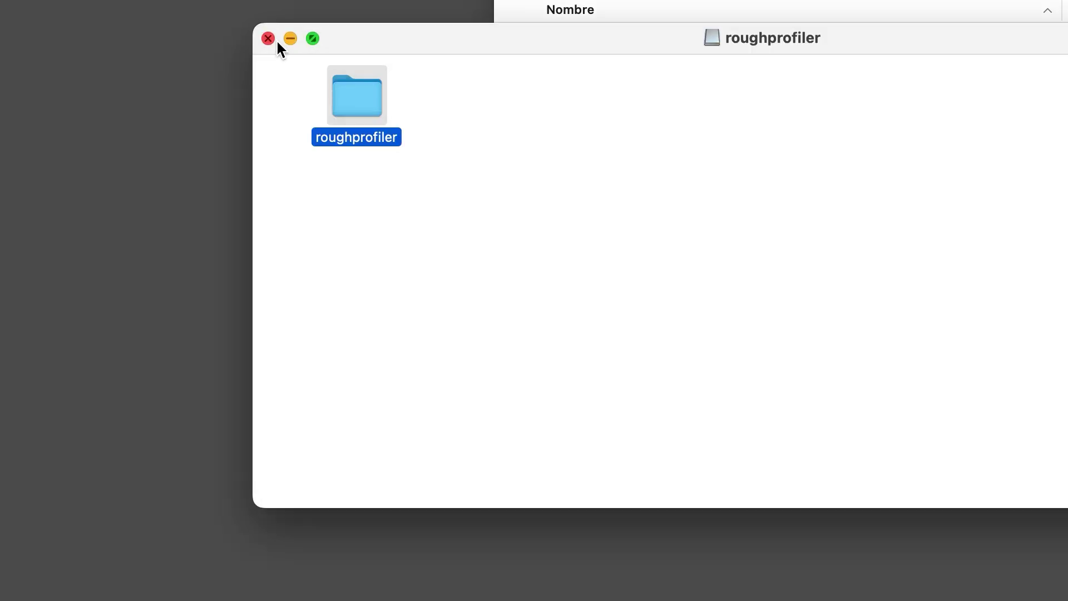
click(268, 38)
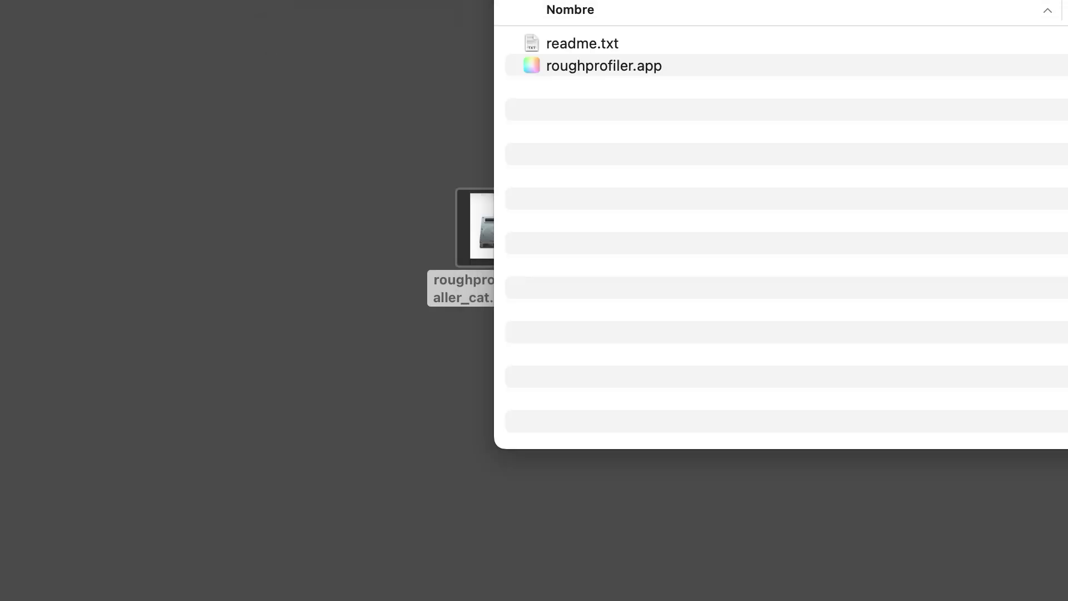
- Open the Aplicaciones folder and copy roughprofiler.app from the mounted disk image into it
key(super+shift+a)
drag(244, 55, 278, 35)
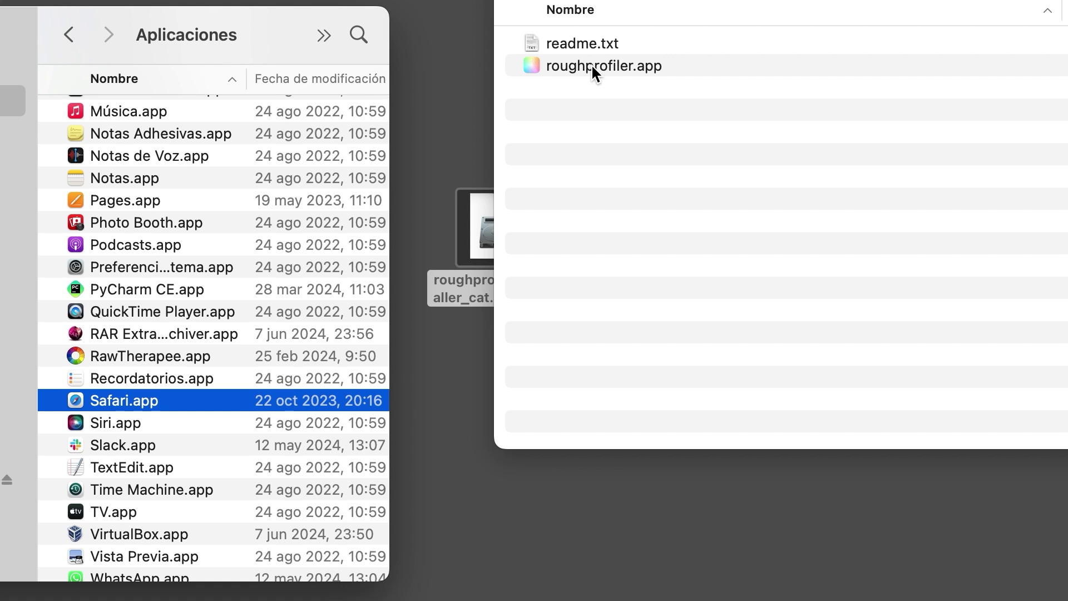
drag(592, 66, 189, 451)
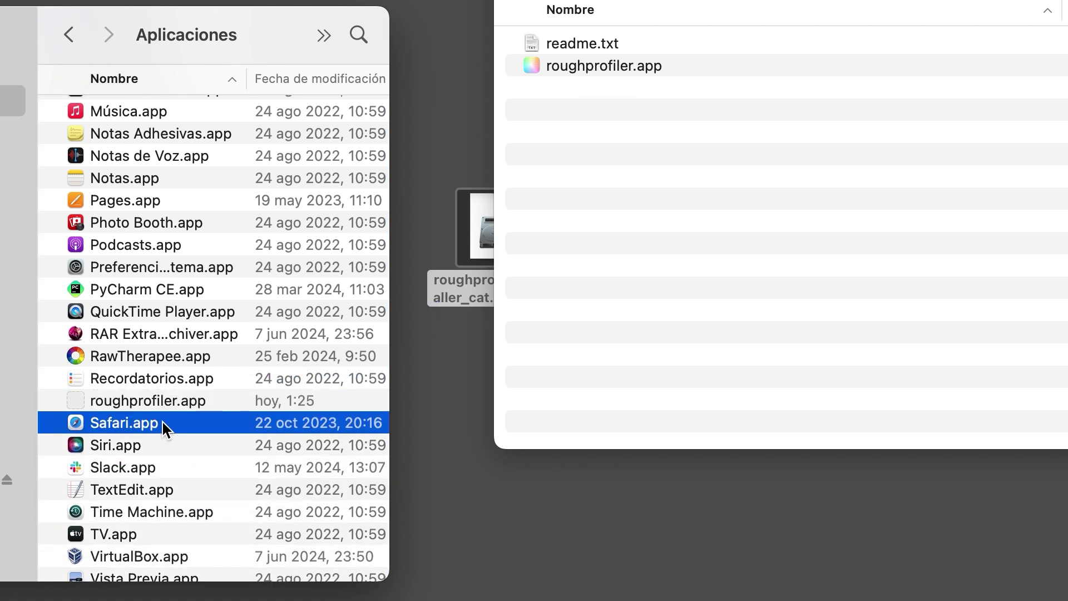
- Launch roughprofiler.app from the Aplicaciones folder, bring its window to the front and select the Copyright text in the configuration
click(152, 404)
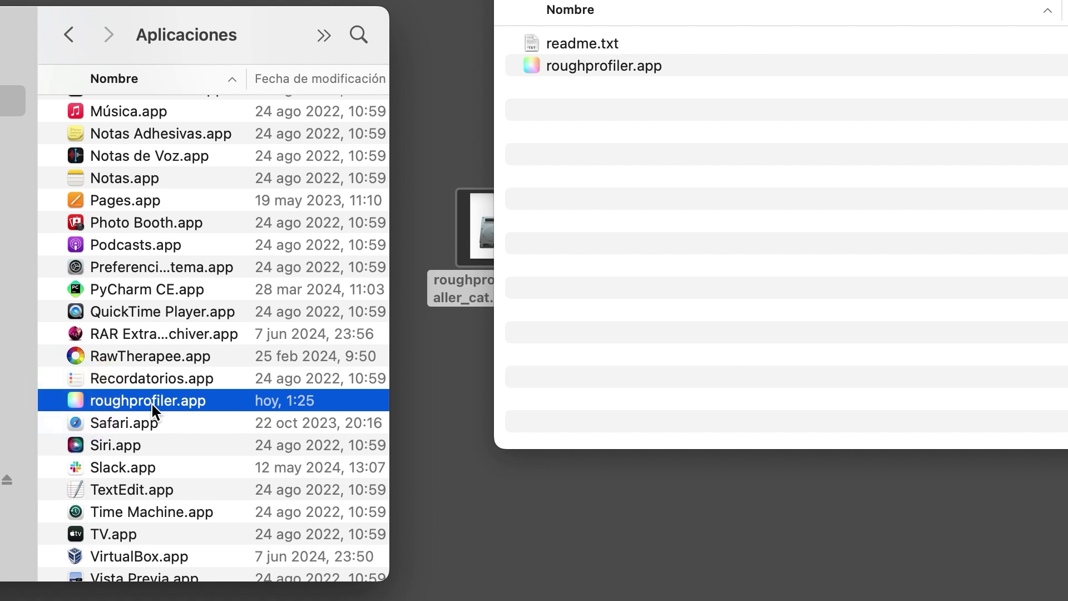
double_click(151, 402)
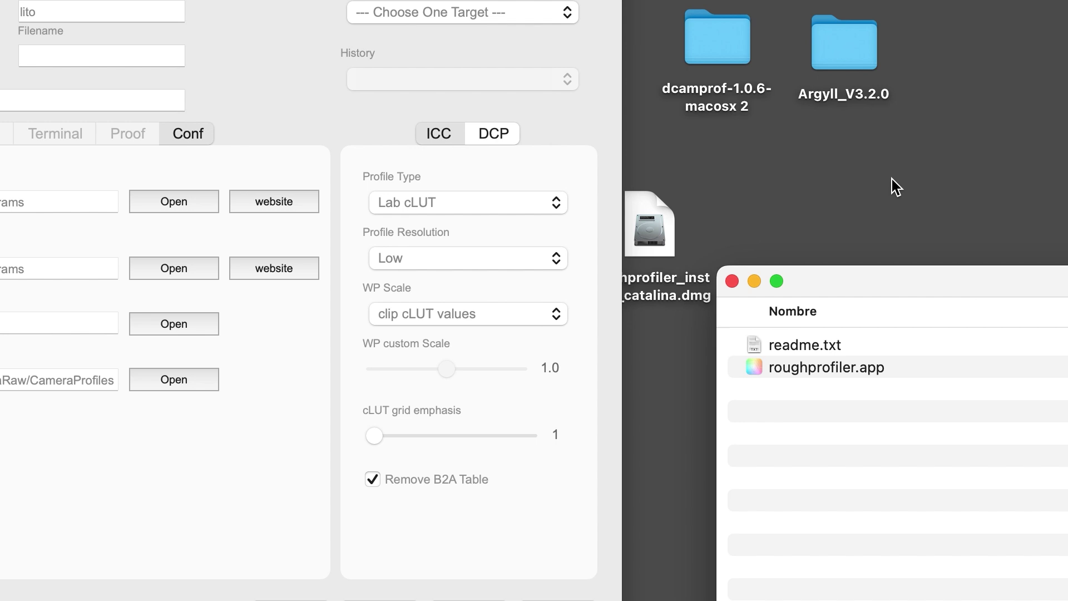
click(732, 55)
click(851, 53)
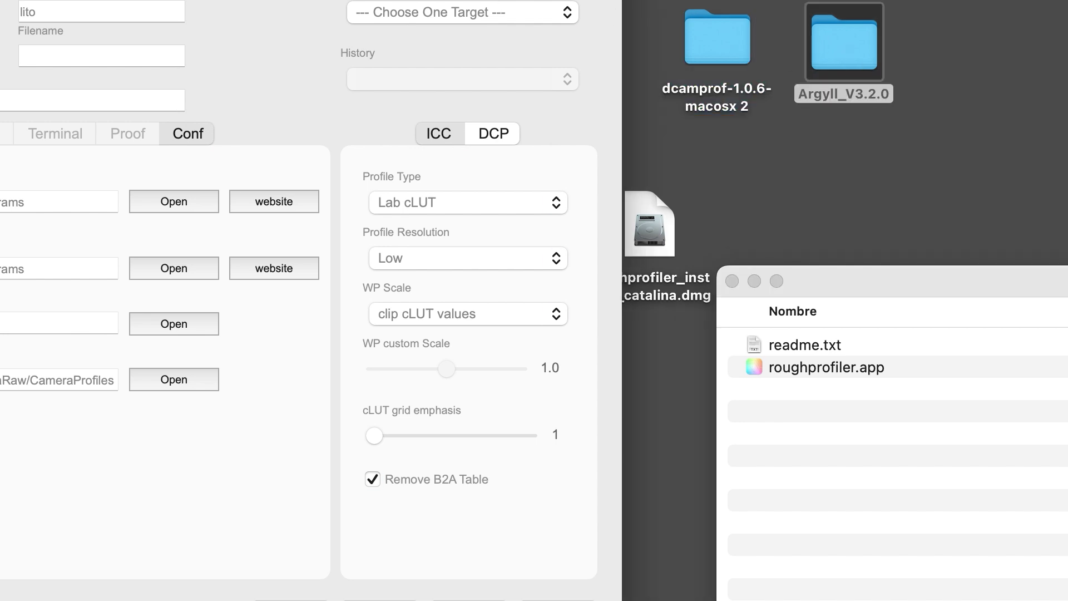
key(super+Tab)
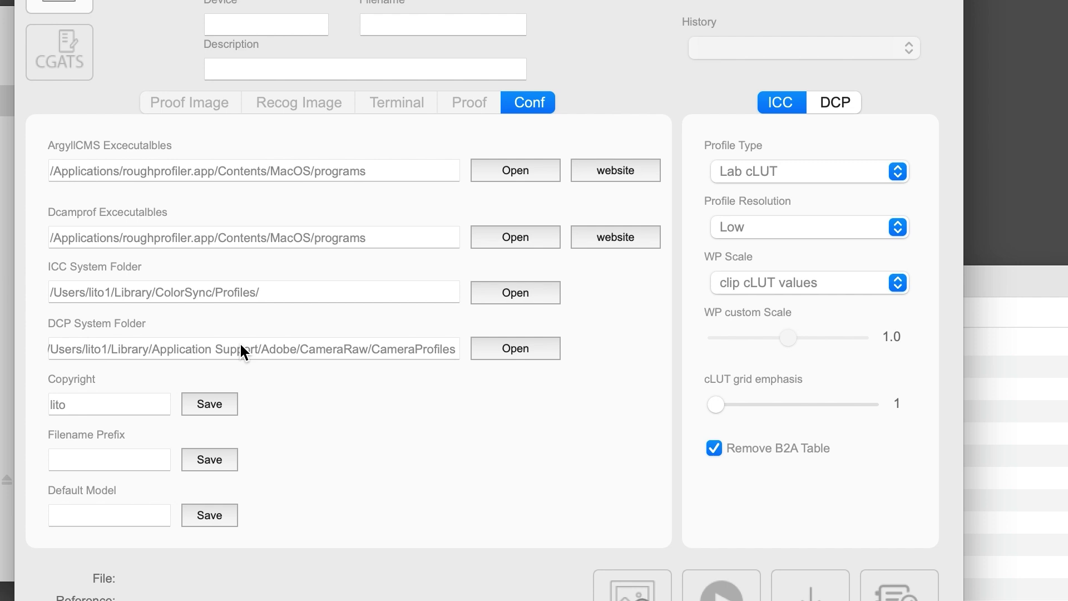
double_click(69, 410)
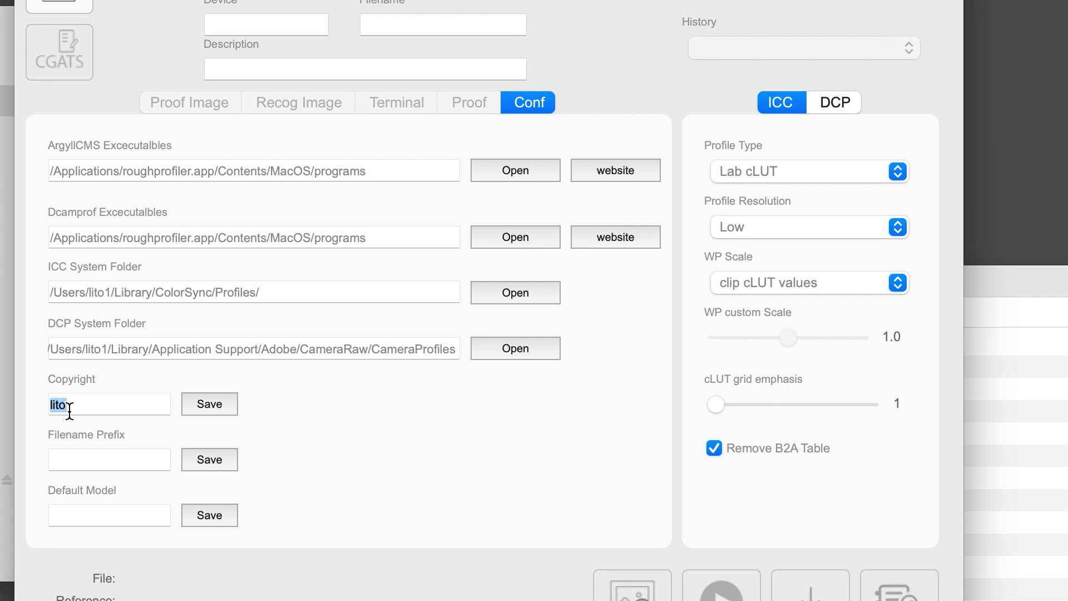